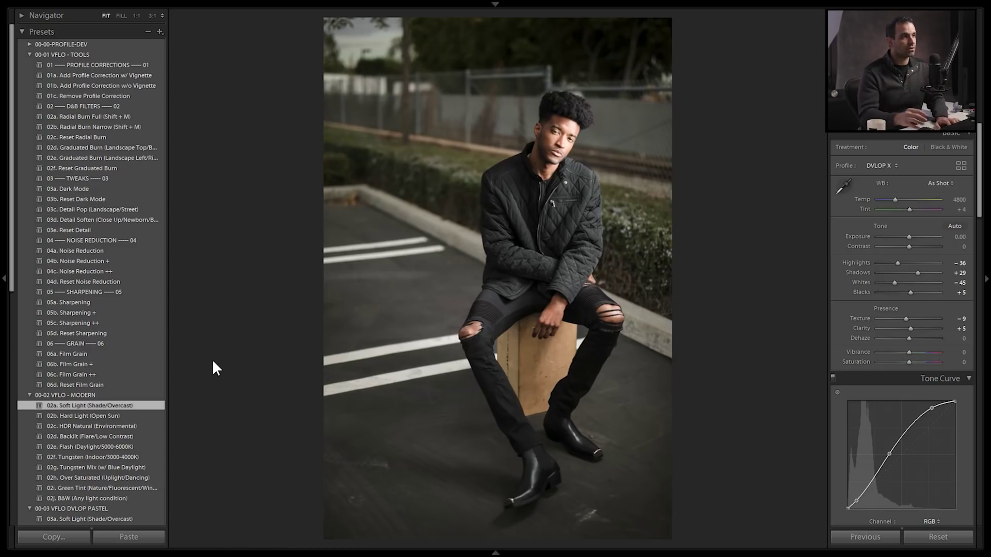
# Compare the edit with the original photo by resetting all develop settings, and undo the reset
pyautogui.press('shift')
pyautogui.hotkey('ctrl', 'shift', 'r')
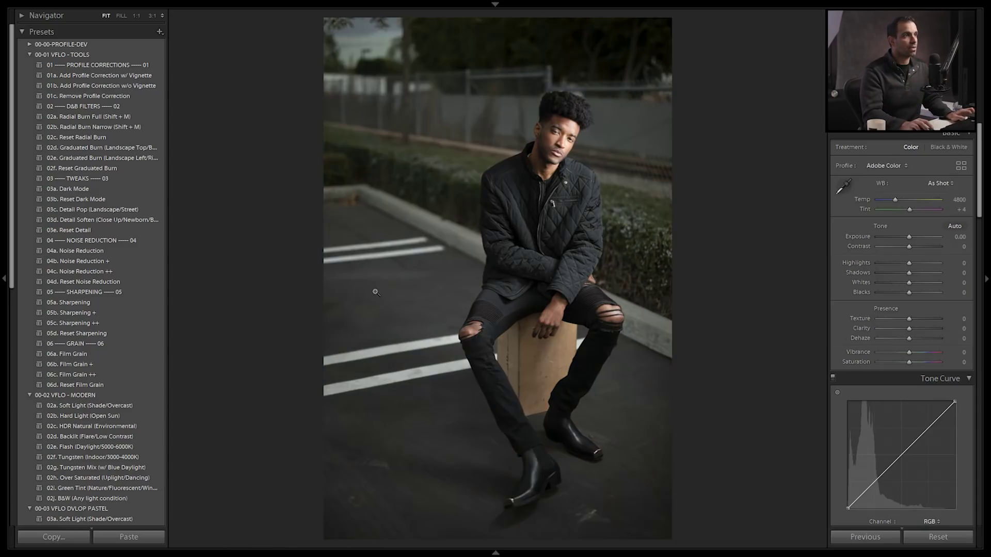
pyautogui.hotkey('ctrl', 'z')
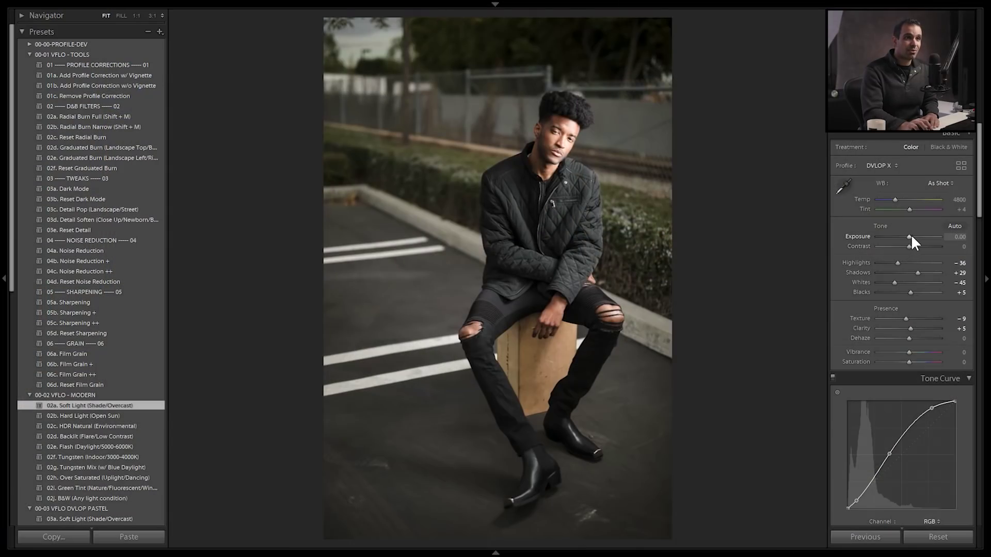
# Darken the whole photo by setting Exposure to -3
pyautogui.moveTo(908, 233); pyautogui.dragTo(891, 247)
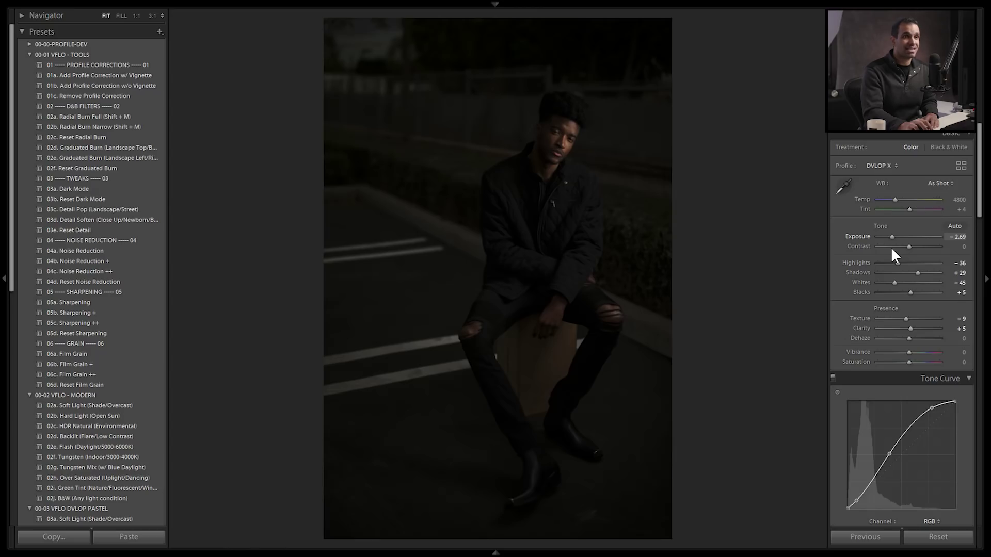
pyautogui.click(954, 237)
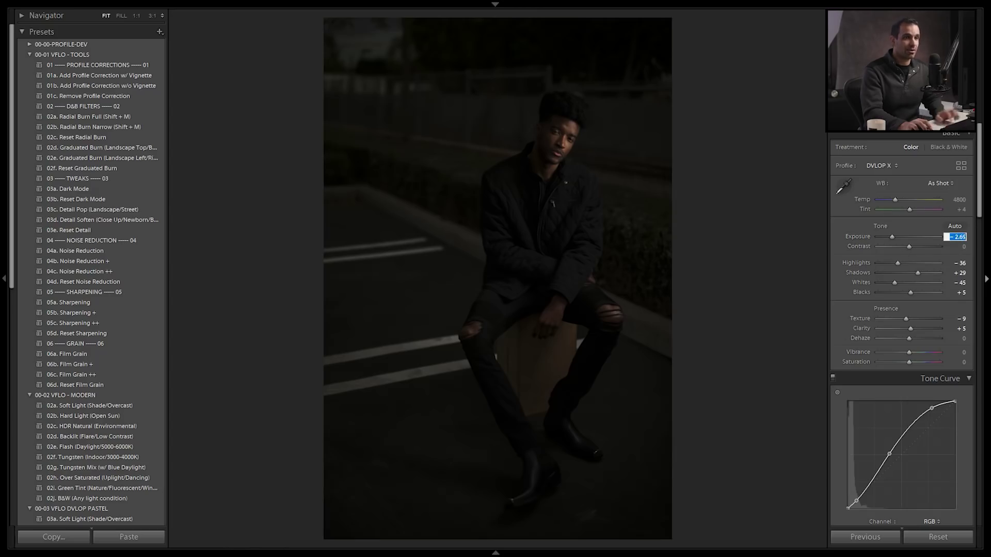
pyautogui.write('-3')
pyautogui.press('Return')
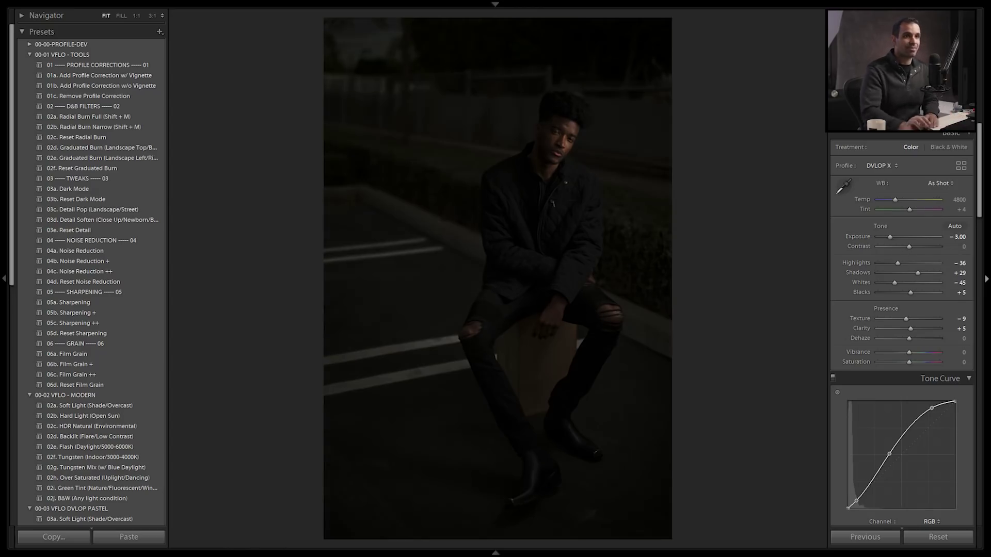
# Adjust the tones manually, with Blacks at +100, Whites reset to 0 and Highlights at +60
pyautogui.moveTo(912, 292); pyautogui.dragTo(961, 300)
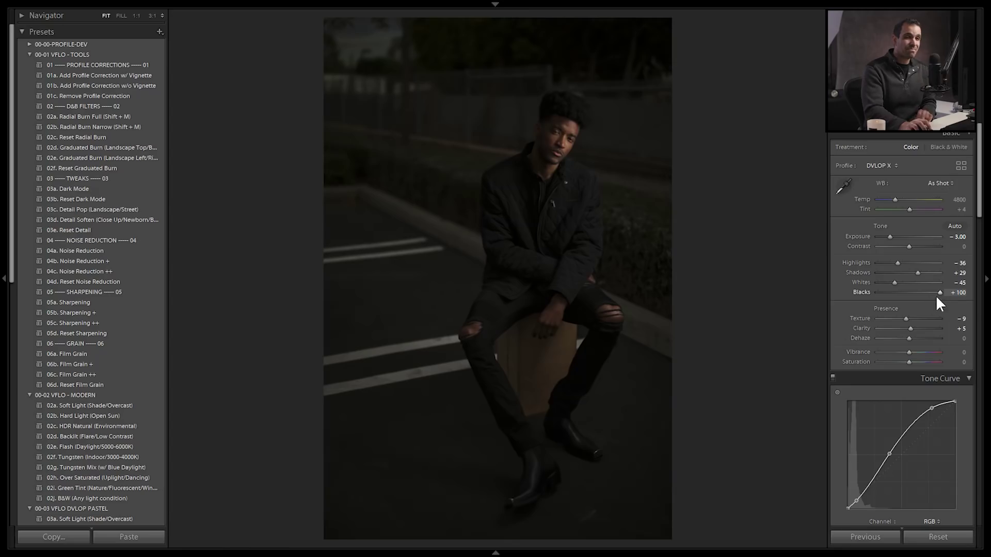
pyautogui.doubleClick(896, 281)
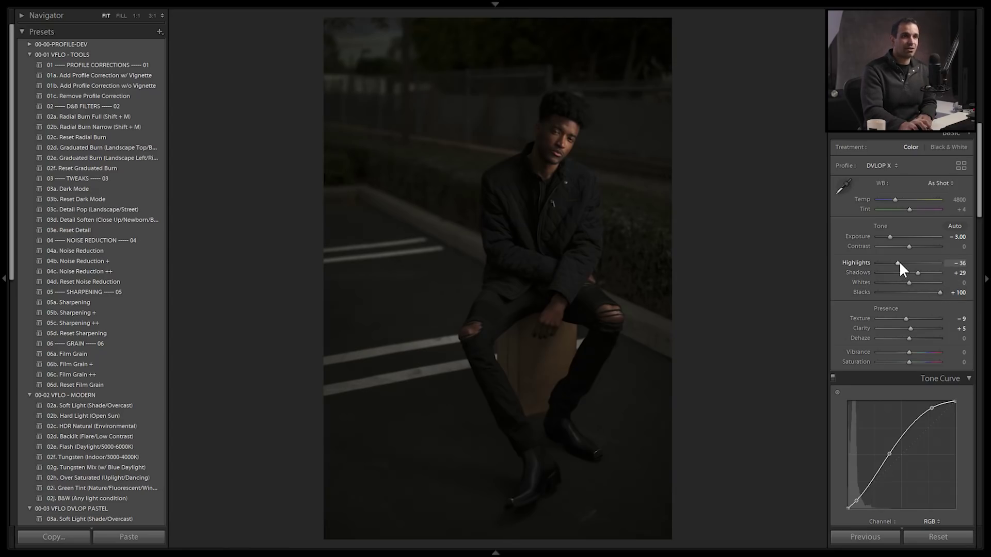
pyautogui.moveTo(905, 261); pyautogui.dragTo(916, 272)
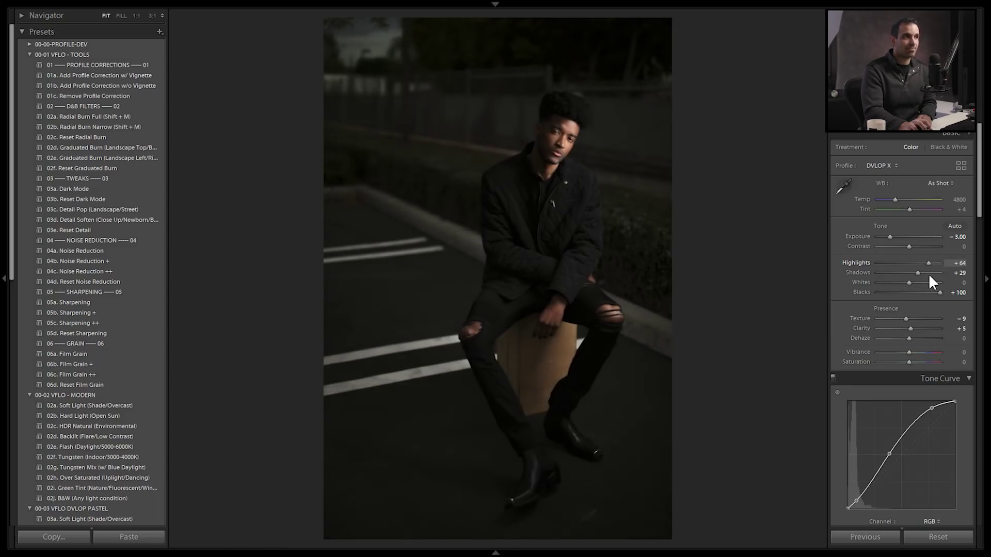
pyautogui.moveTo(930, 275); pyautogui.dragTo(927, 275)
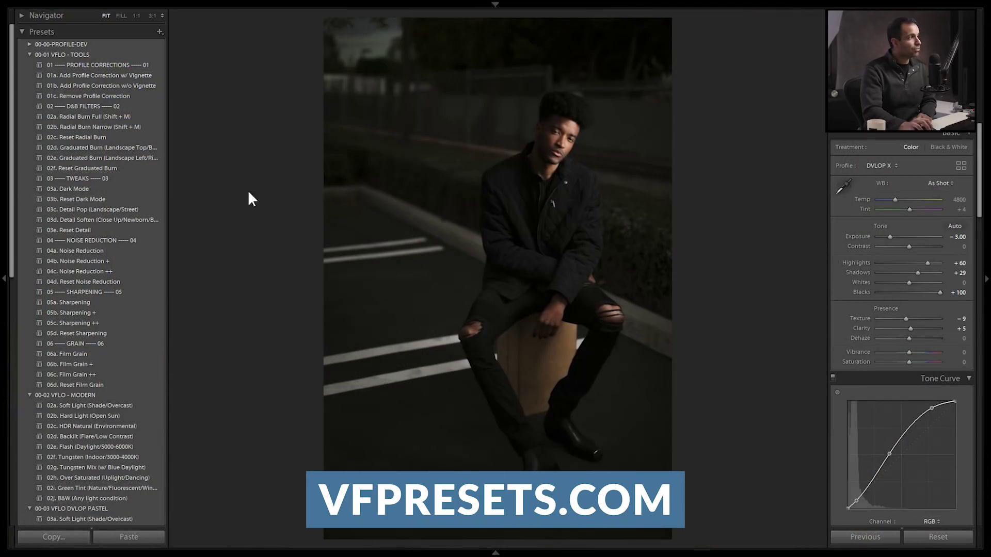
# Reapply the 02a. Soft Light (Shade/Overcast) preset and add the 03a. Dark Mode preset on top
pyautogui.click(130, 405)
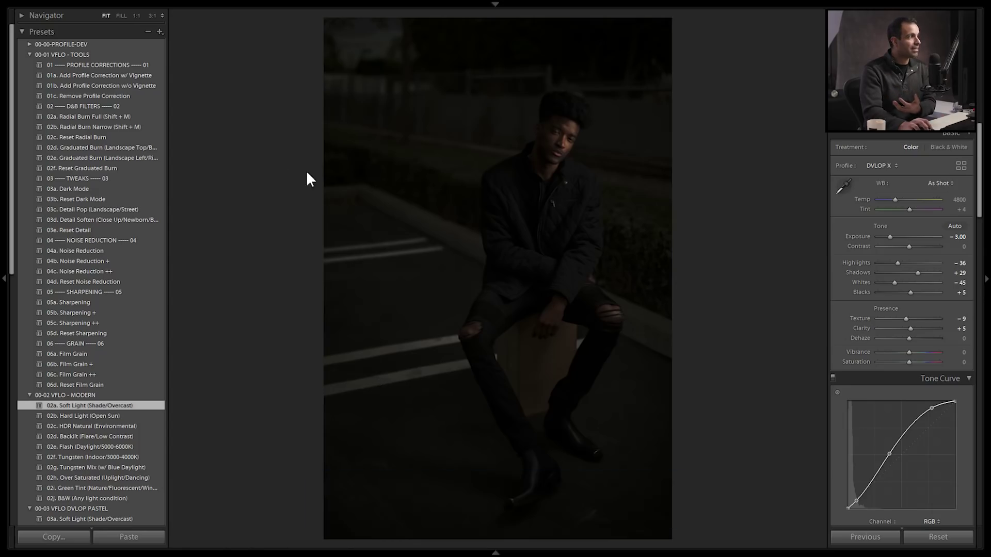
pyautogui.click(145, 191)
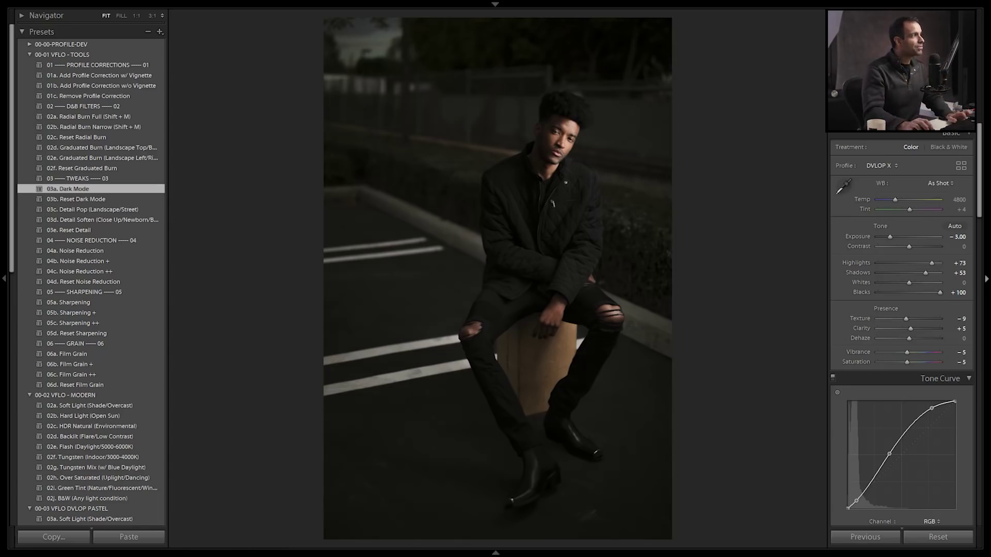
# Add the 02b. Radial Burn Narrow preset, centre its radial filter on the man's face and widen the ellipse
pyautogui.click(120, 126)
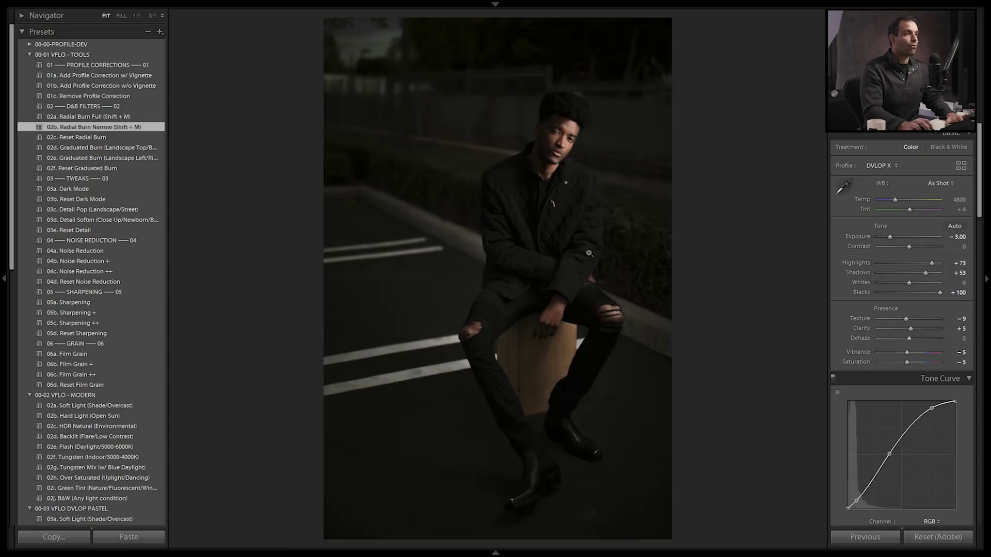
pyautogui.hotkey('shift', 'm')
pyautogui.click(497, 278)
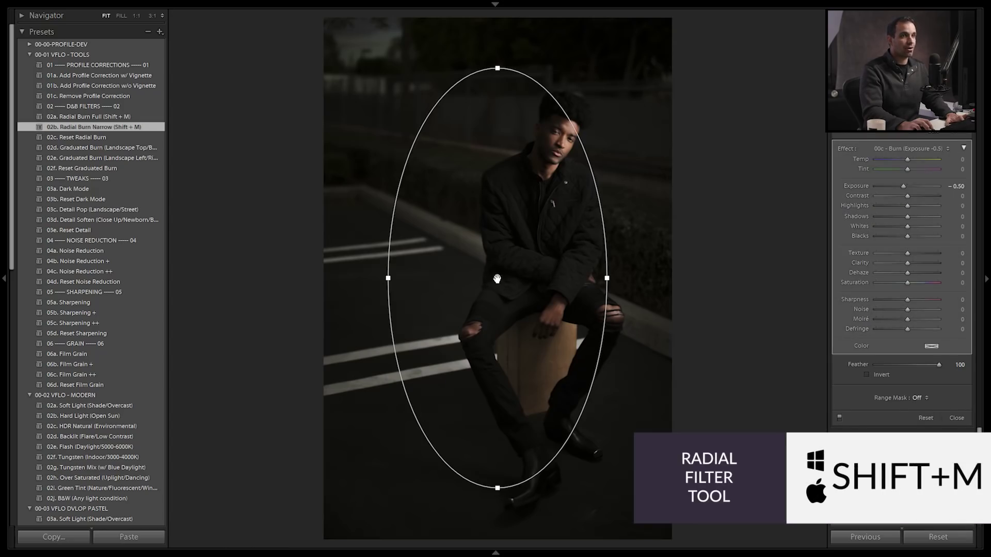
pyautogui.moveTo(497, 279); pyautogui.dragTo(554, 149)
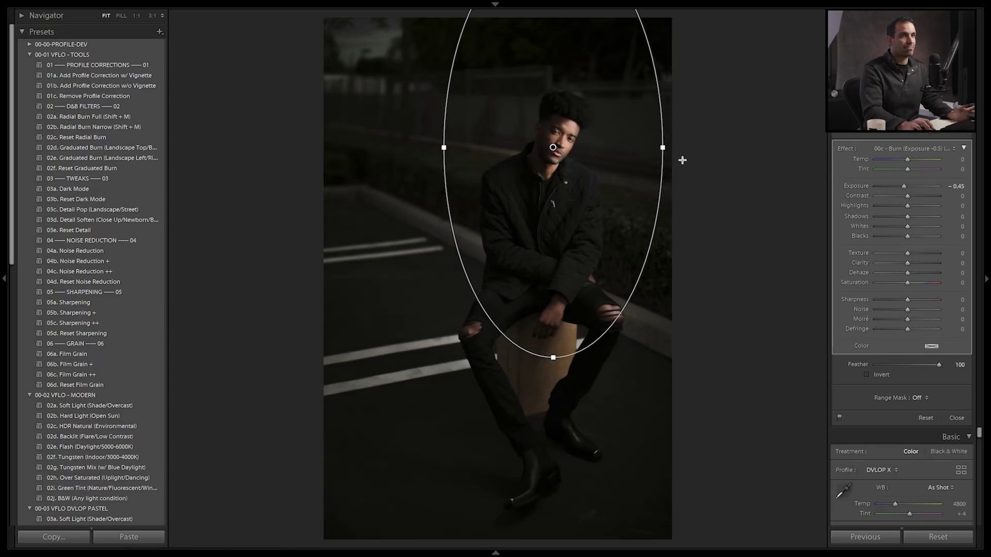
pyautogui.moveTo(668, 143); pyautogui.dragTo(708, 147)
pyautogui.press('d')
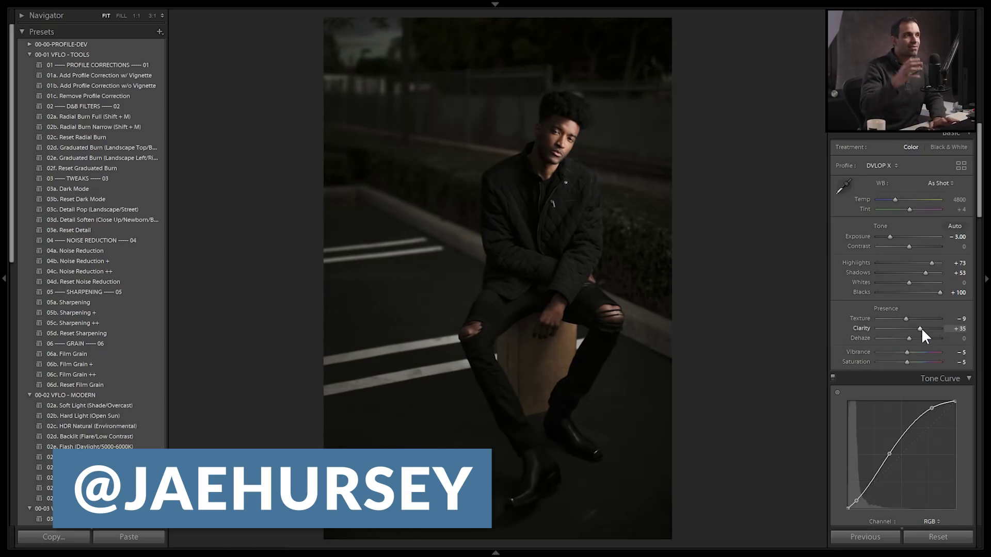
# Warm the white balance to Temp 5000 and Tint +14
pyautogui.scroll(3, 918, 209)
pyautogui.scroll(4, 915, 199)
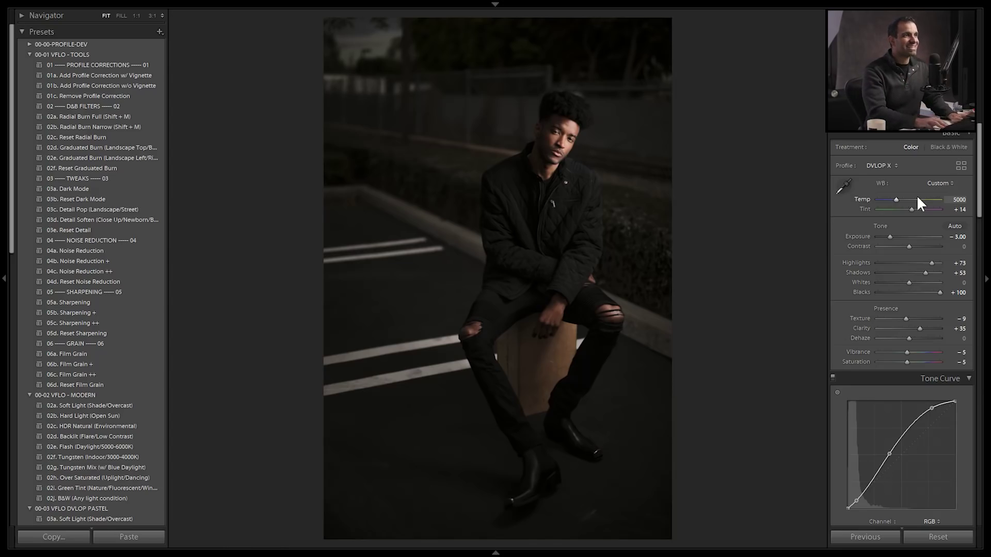
# Switch between a full settings reset and the dark edit to compare before and after, finishing on the edited version
pyautogui.hotkey('ctrl', 'shift', 'r')
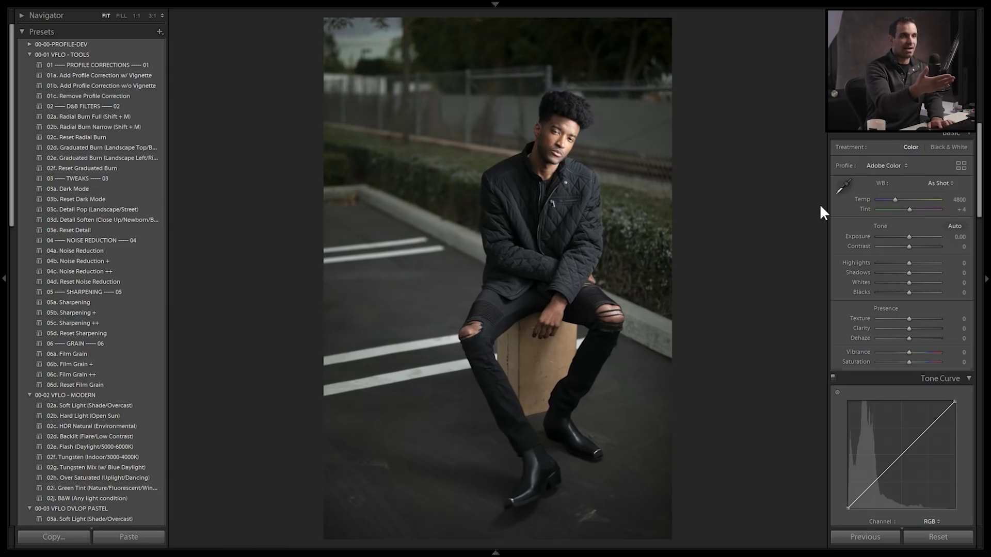
pyautogui.hotkey('ctrl', 'z')
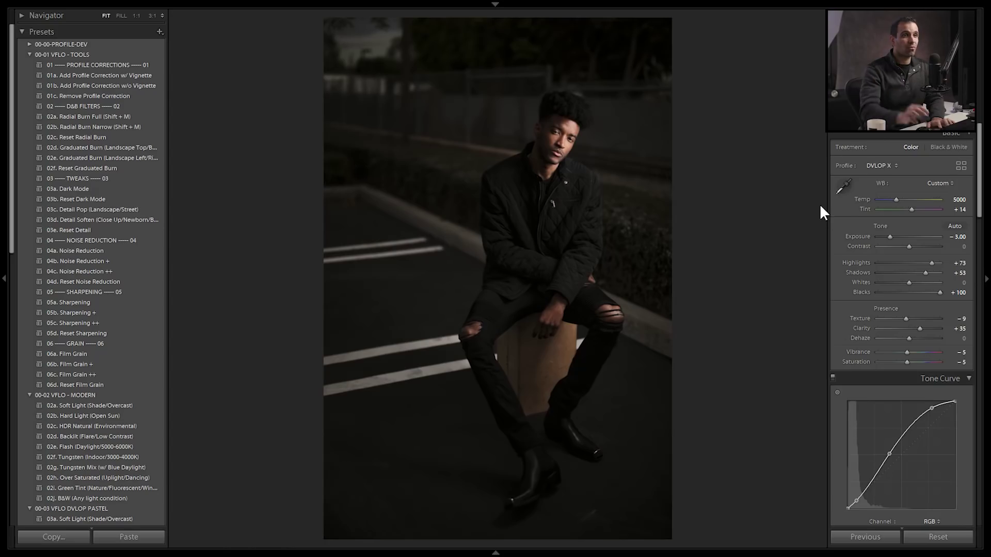
pyautogui.hotkey('ctrl', 'shift', 'z')
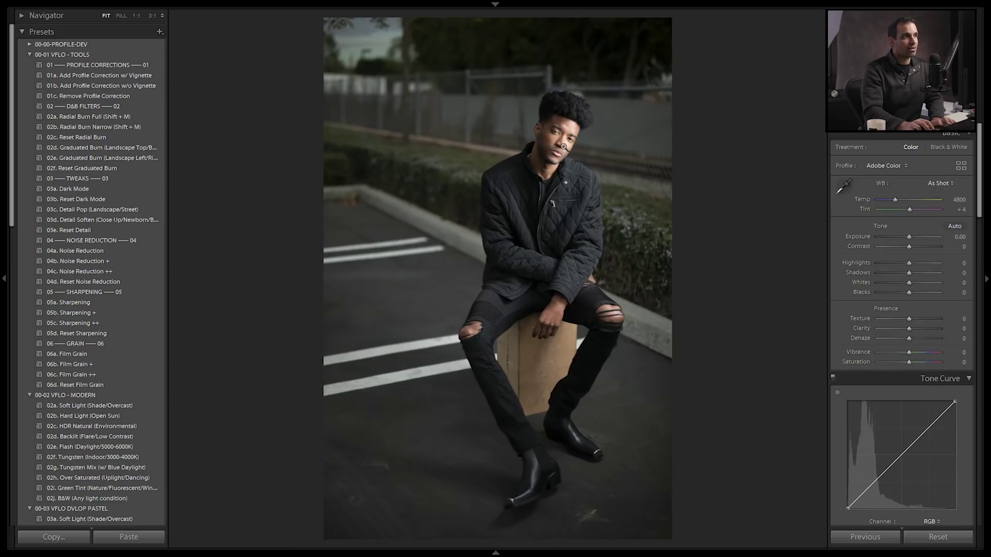
pyautogui.hotkey('ctrl', 'z')
pyautogui.hotkey('ctrl', 'shift', 'z')
pyautogui.hotkey('ctrl', 'z')
# Brighten the lit areas by raising Whites to +25 and Highlights to about +78
pyautogui.scroll(4, 912, 285)
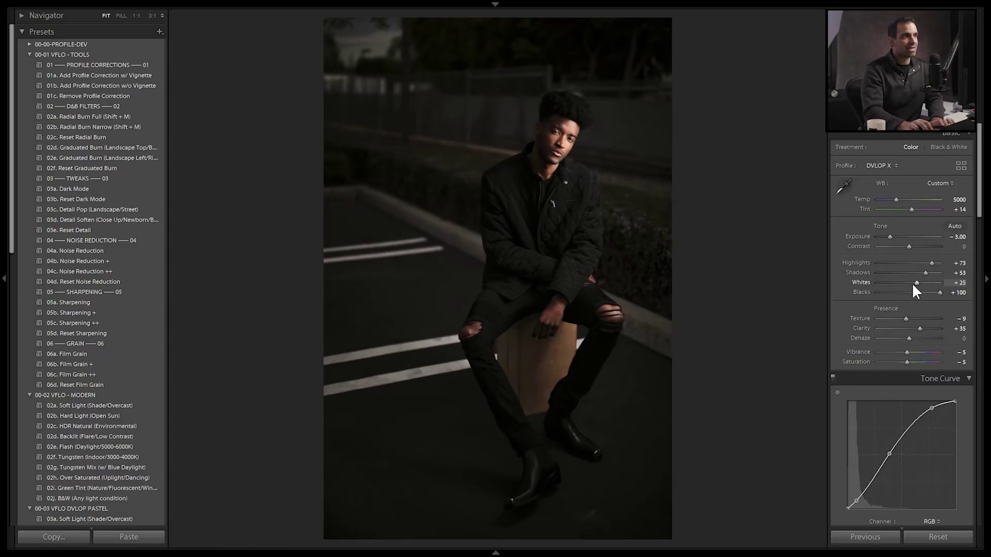
pyautogui.scroll(1, 930, 263)
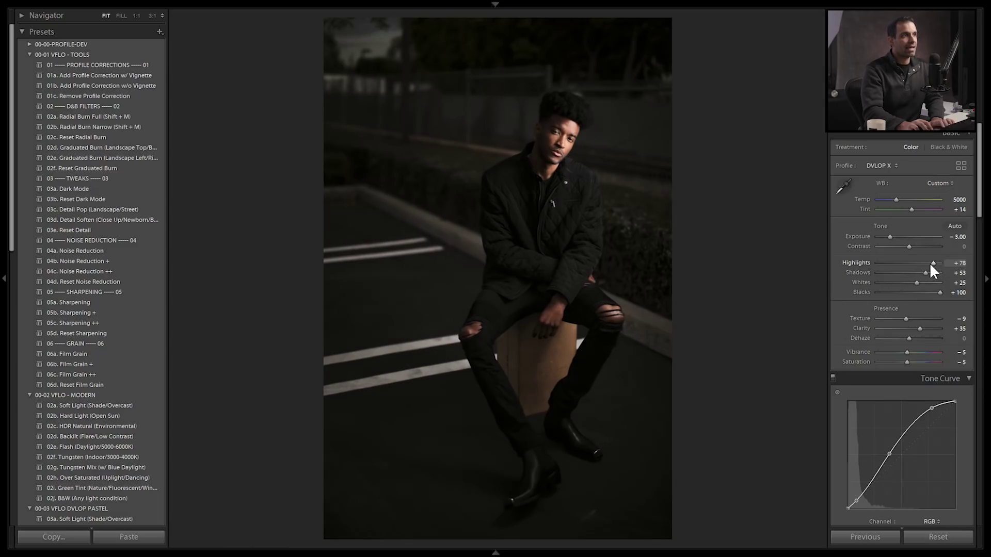
pyautogui.scroll(1, 931, 264)
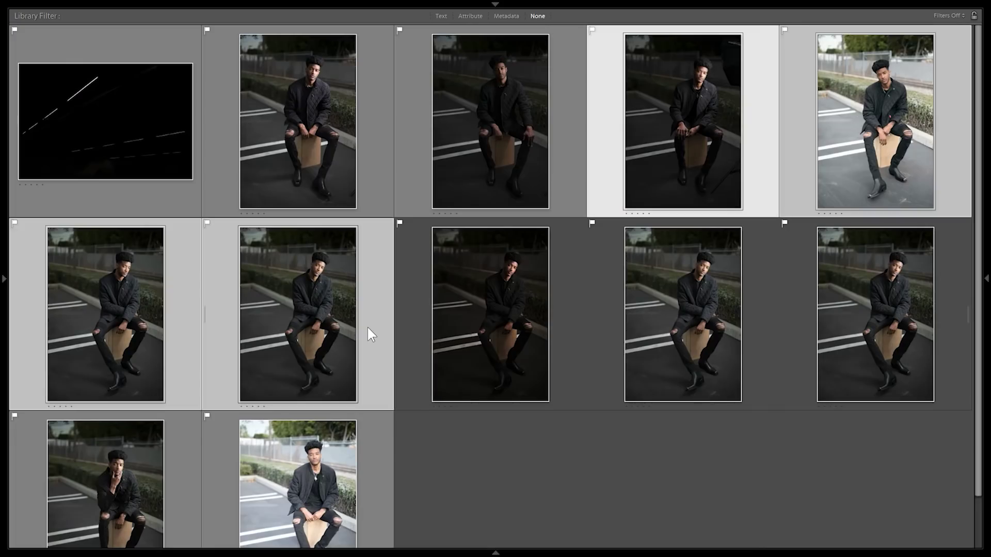
# Show the softbox shot, the bright ambient shot and the darker seated portrait in Survey view, and move the bright shot to first place
pyautogui.click(664, 162)
pyautogui.keyDown('ctrl'); pyautogui.click(829, 145); pyautogui.keyUp('ctrl')
pyautogui.keyDown('ctrl'); pyautogui.click(364, 304); pyautogui.keyUp('ctrl')
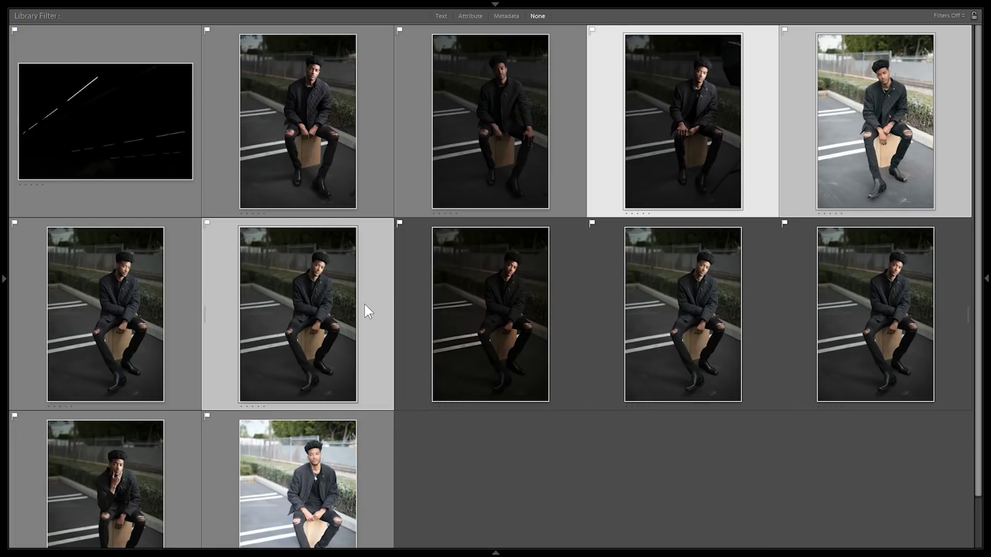
pyautogui.press('n')
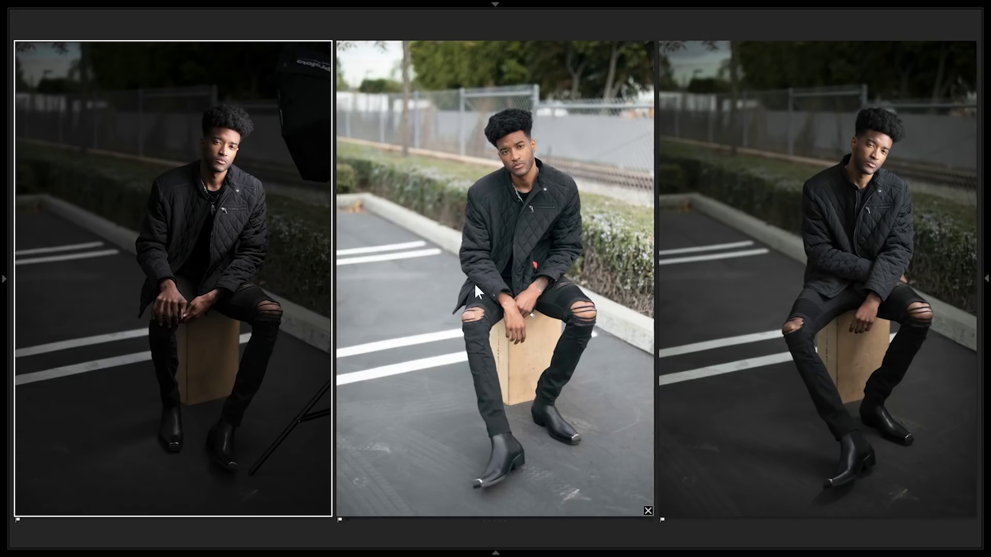
pyautogui.moveTo(469, 222); pyautogui.dragTo(10, 226)
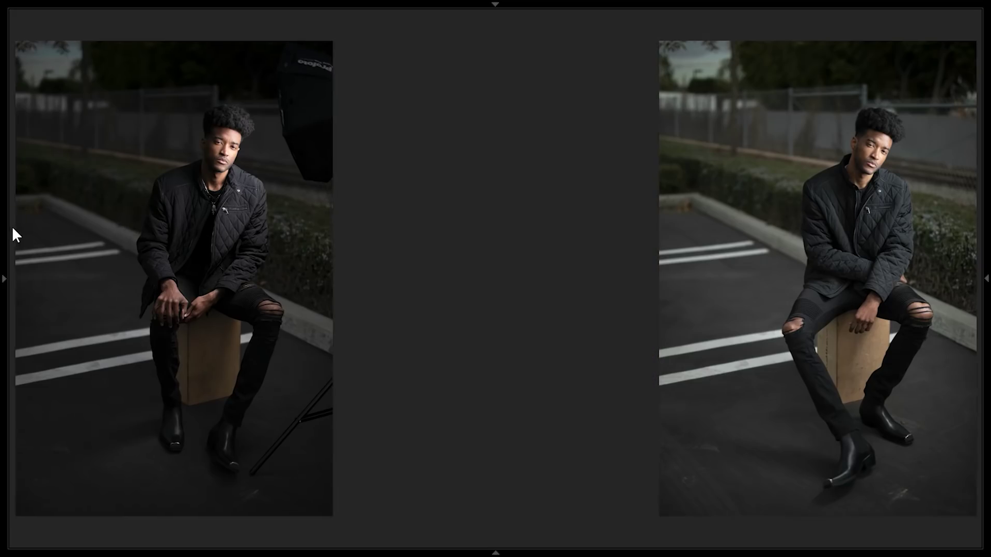